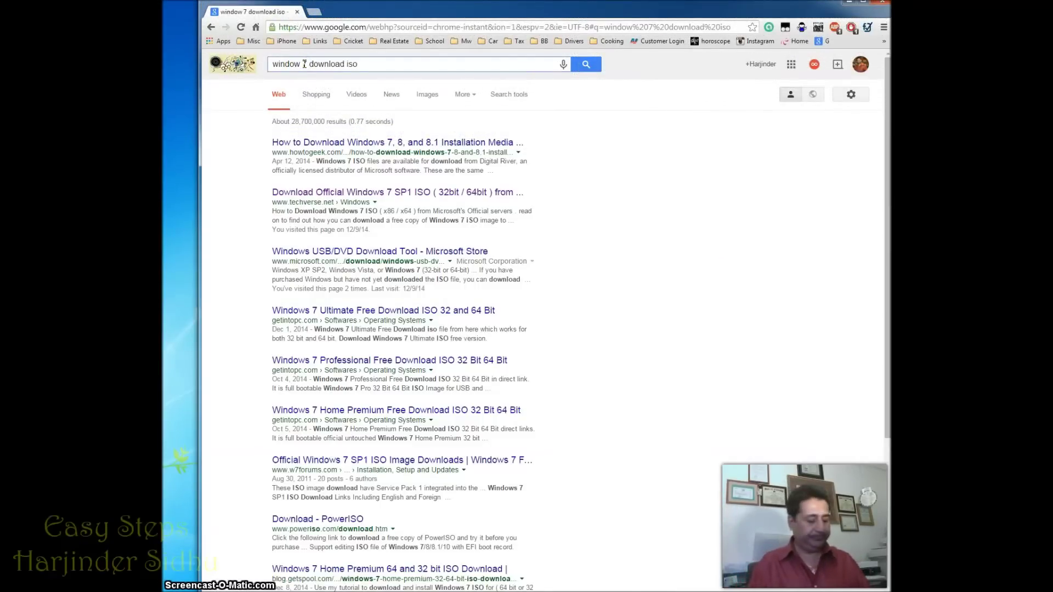
Correct the Google query and search for 'window xp download iso'.
click(305, 64)
text(xp)
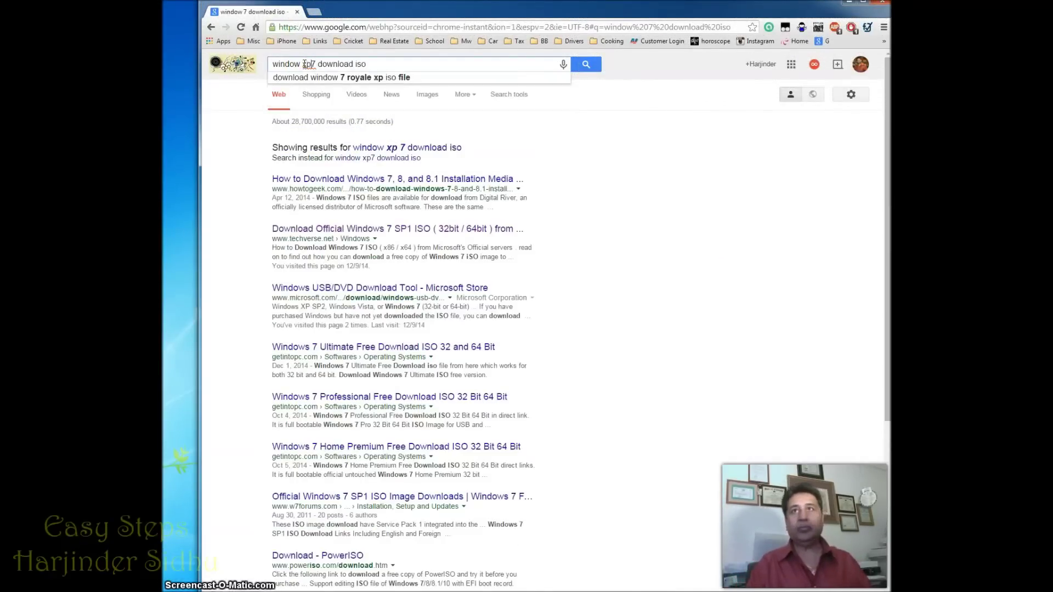
key(Delete)
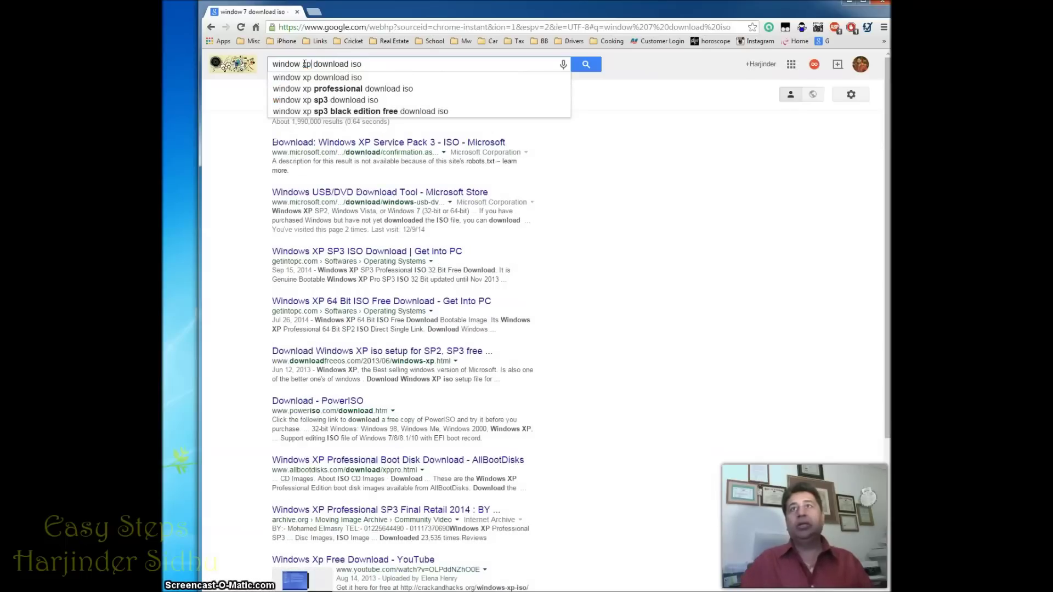
click(336, 79)
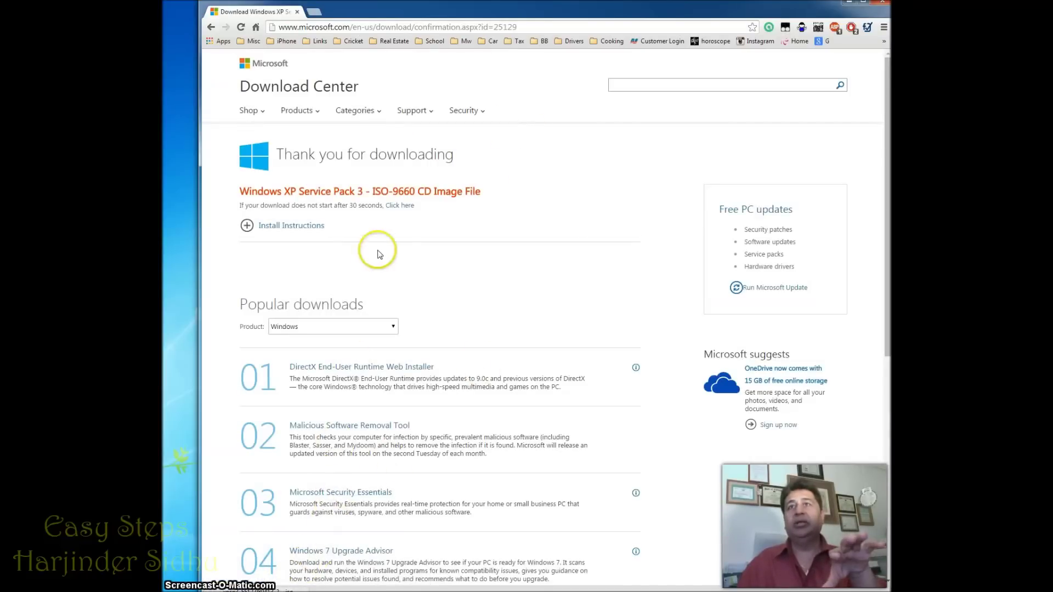
Minimize the browser and launch rufus-1.4.12 from the desktop.
click(848, 7)
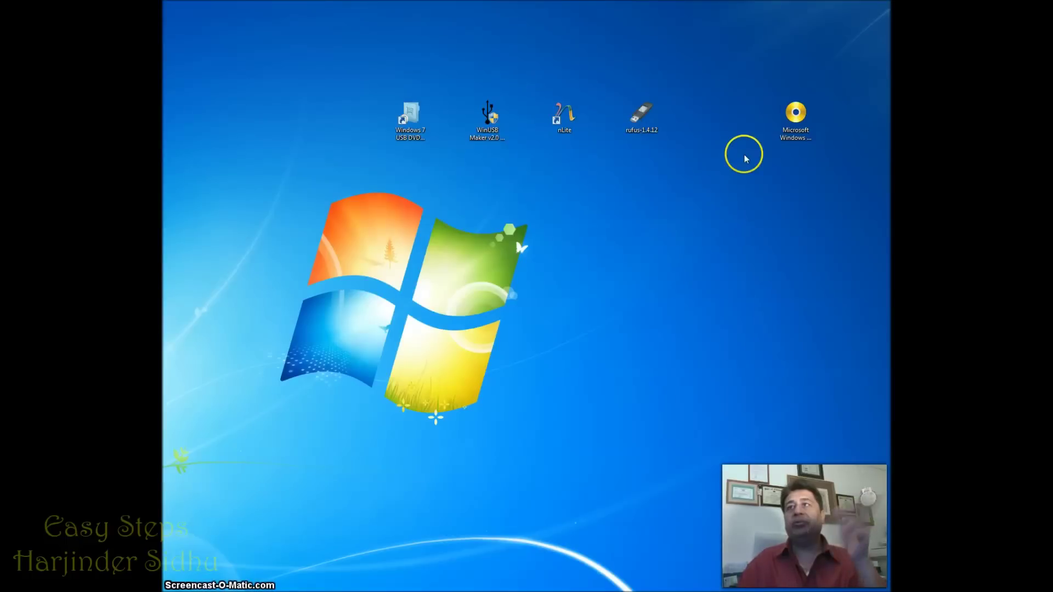
click(799, 116)
click(462, 443)
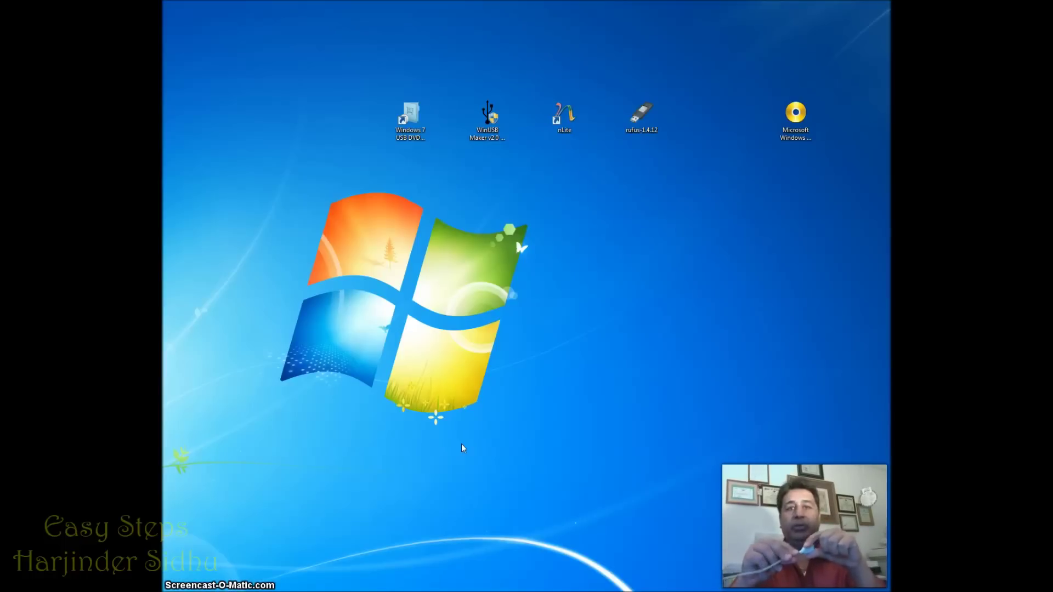
click(641, 125)
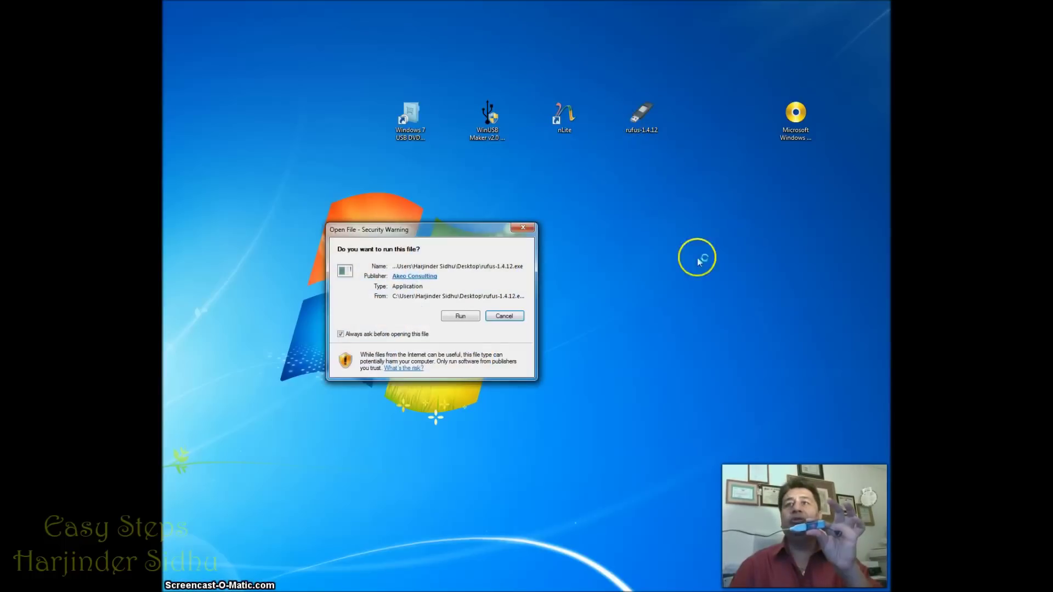
Allow Rufus to run, then open the ISO image picker.
click(462, 320)
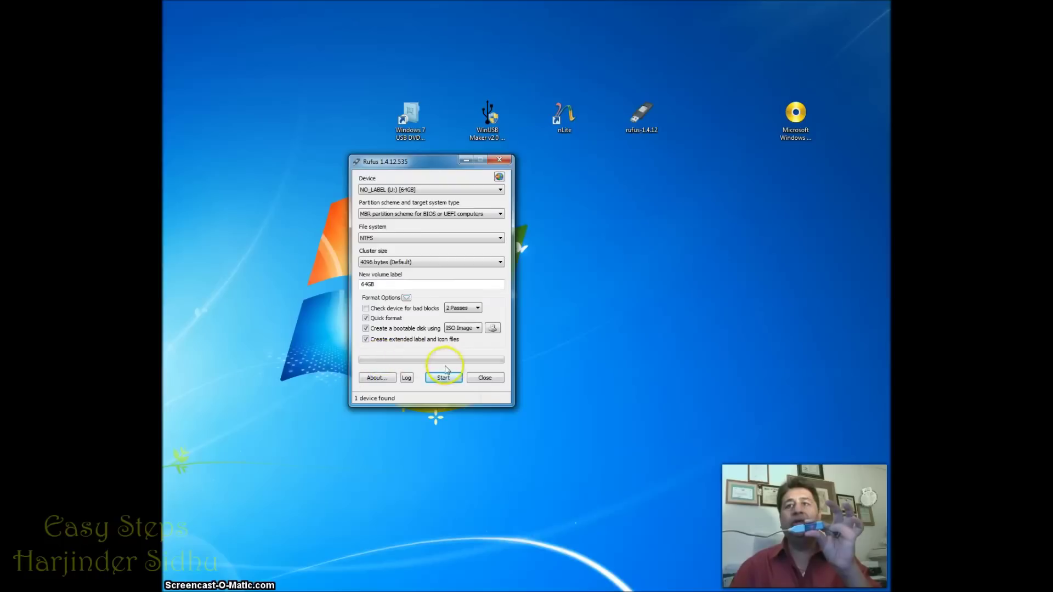
click(492, 328)
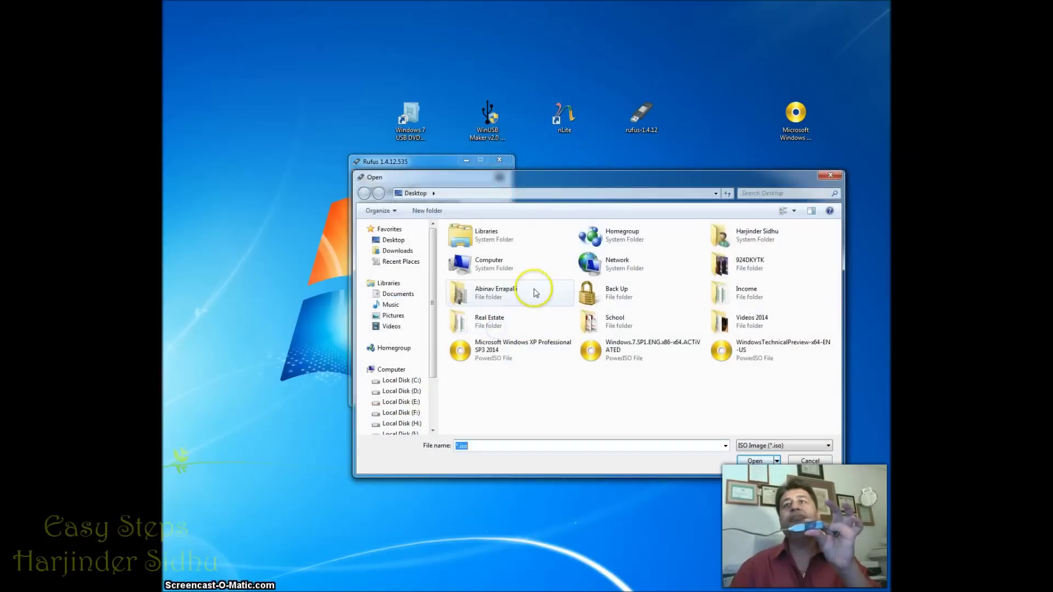
Load the Windows XP Professional SP3 2014 ISO from the Desktop and start writing.
click(393, 239)
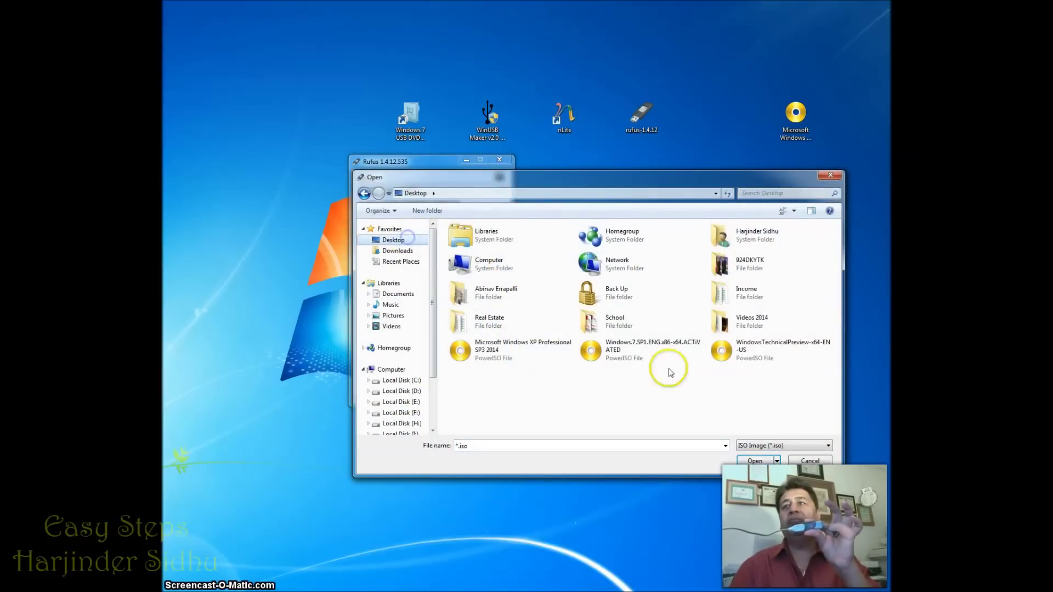
click(515, 371)
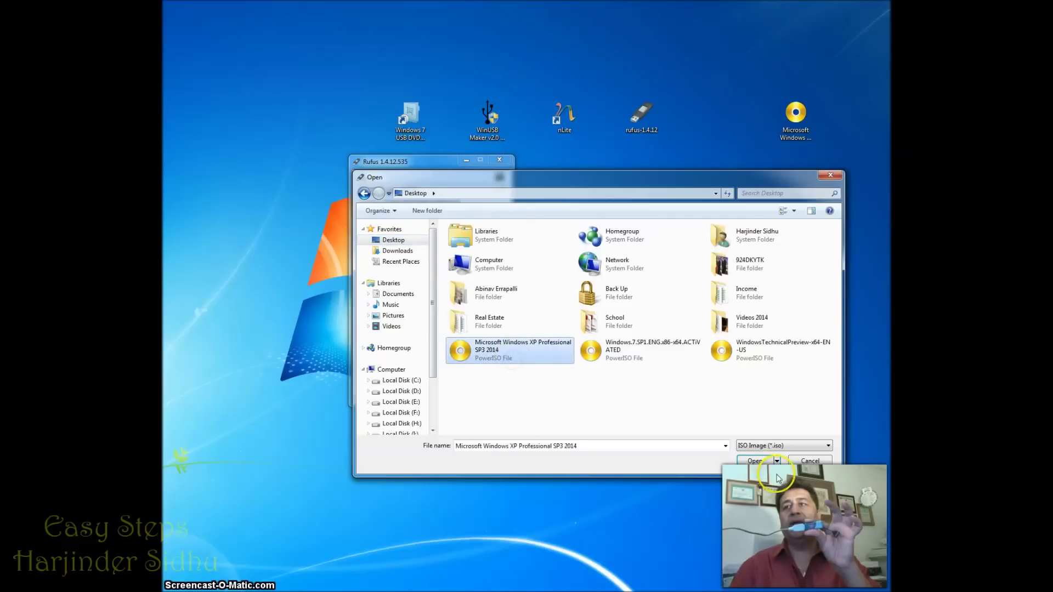
click(756, 464)
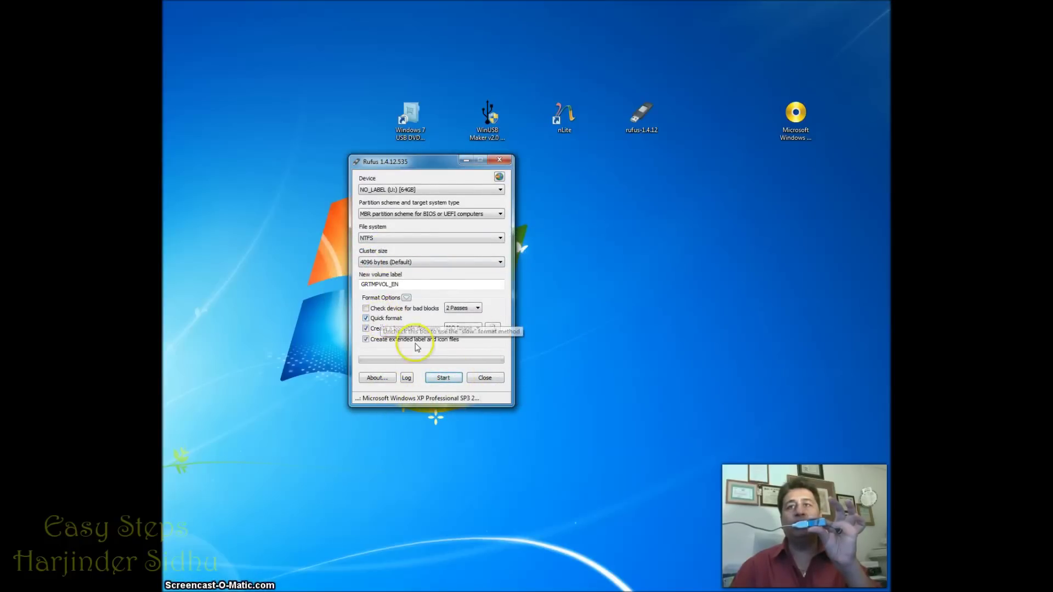
click(437, 379)
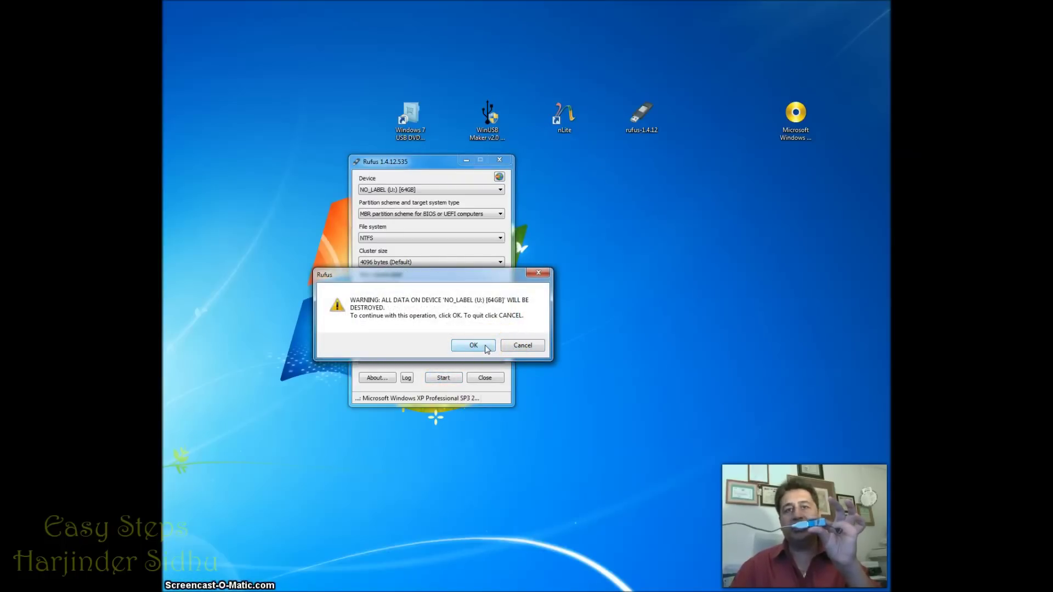
Confirm erasing the 64GB drive so the Windows XP files are written until DONE.
click(486, 347)
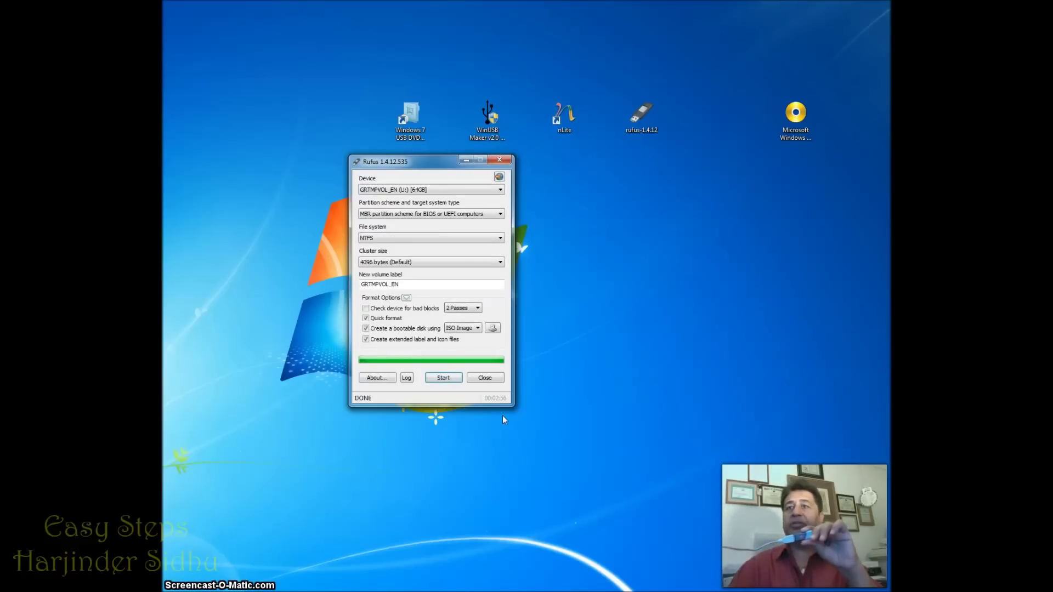
Close Rufus after it reports DONE.
click(496, 412)
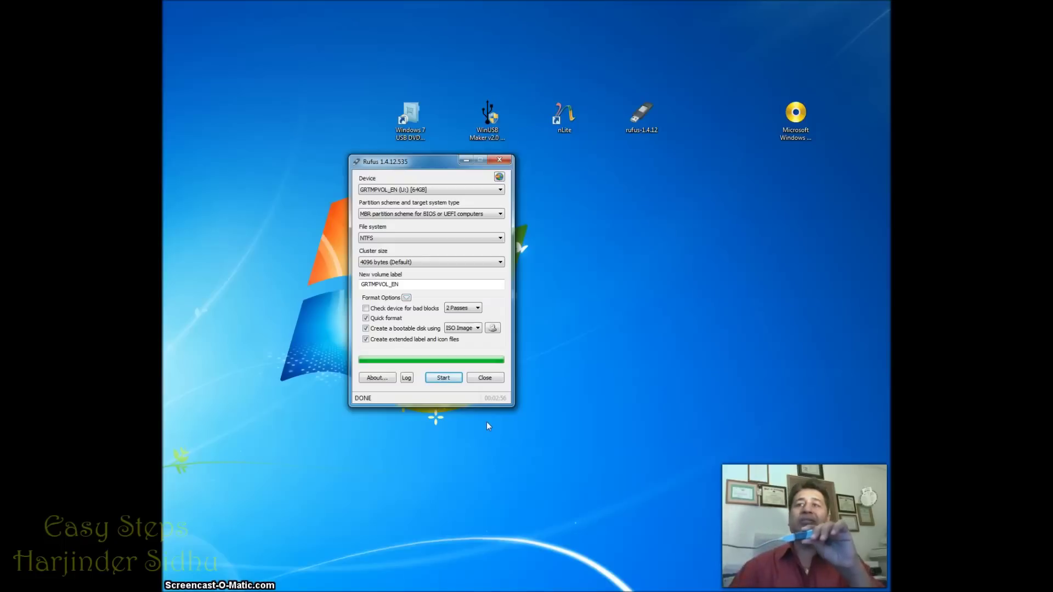
click(497, 402)
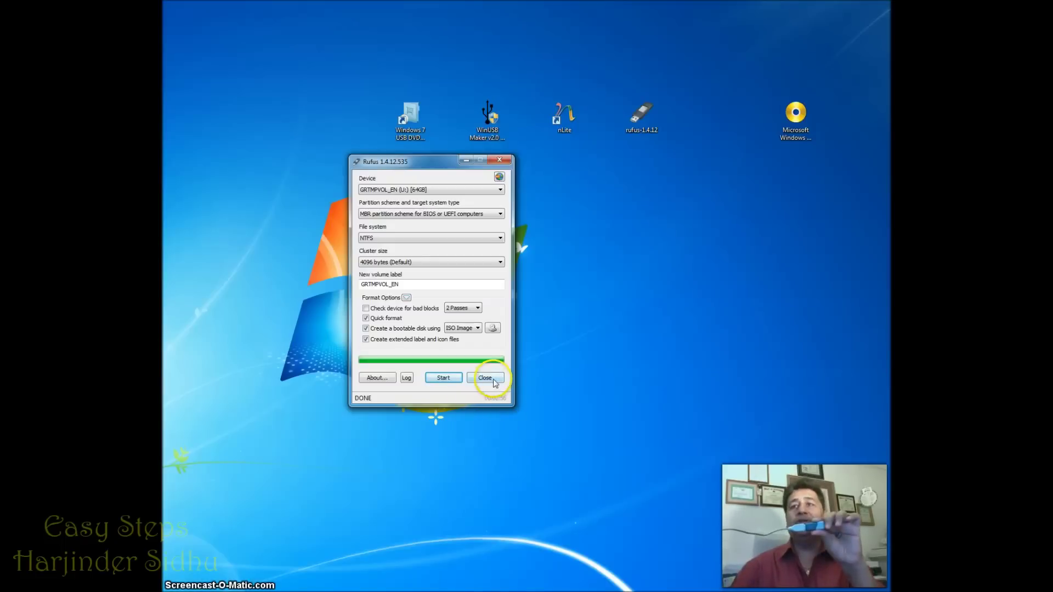
click(486, 378)
click(545, 481)
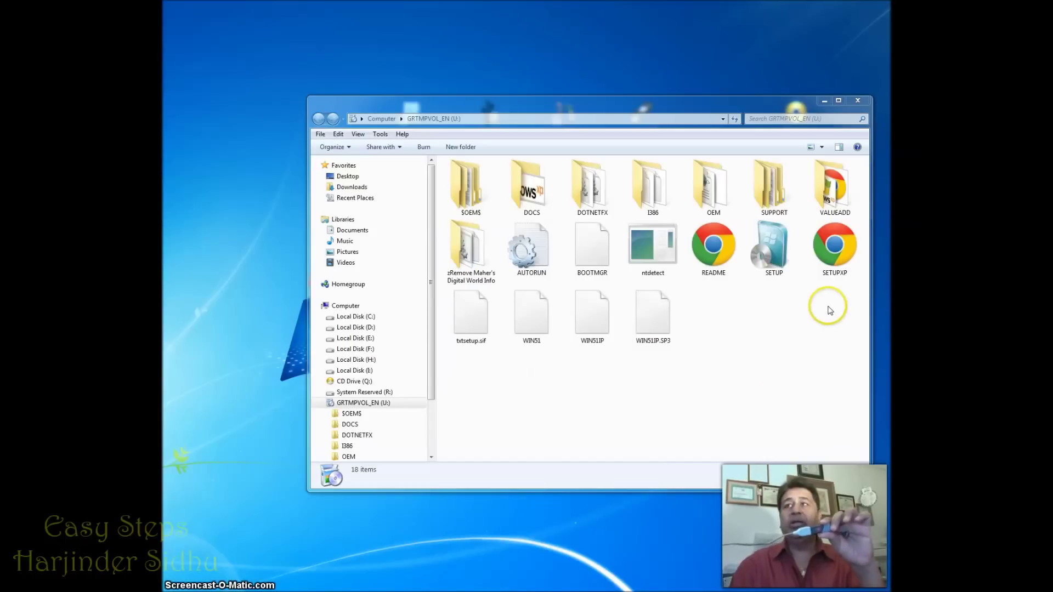
Run SETUP from the GRTMPVOL_EN drive to show the Windows XP welcome window.
double_click(773, 262)
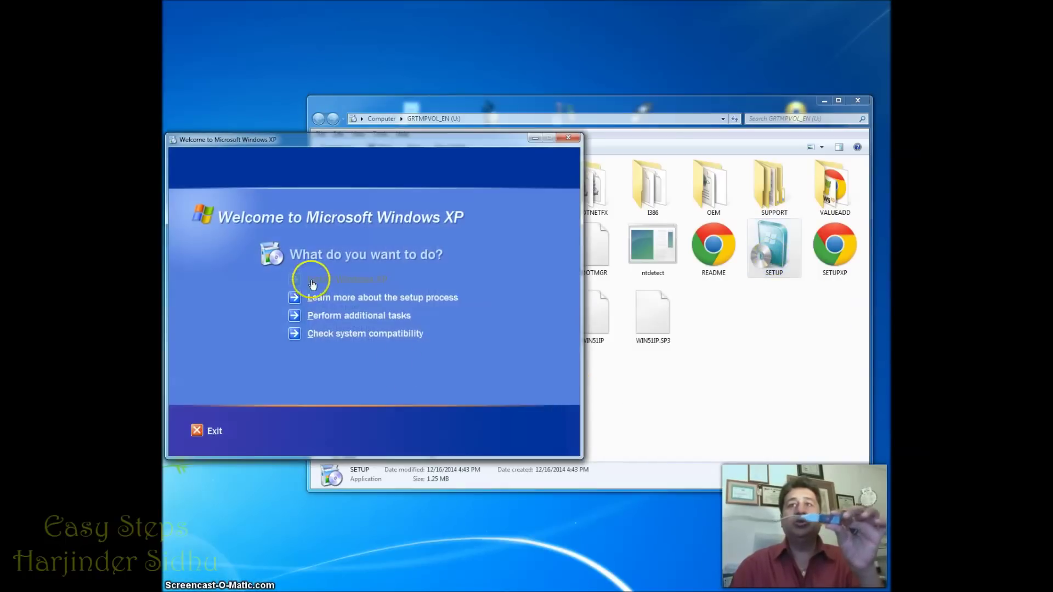